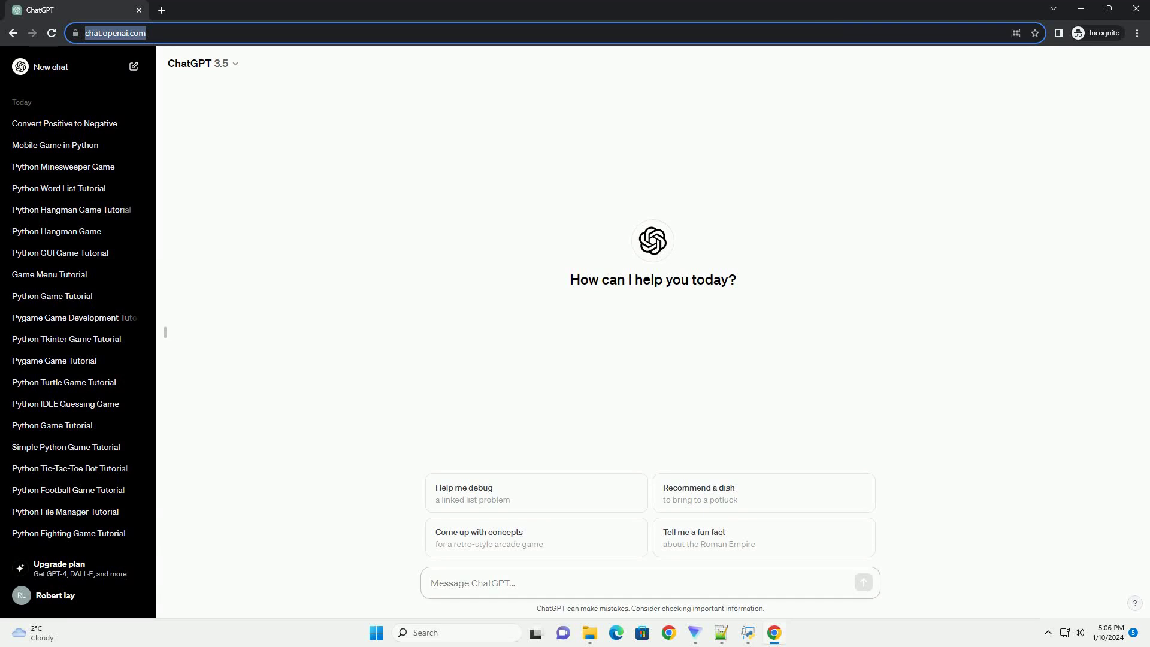
Paste and submit the request for a tutorial on making a Python file executable in Linux
type("write an informative tutorial about how to make a python file executable in linux with code example")
key("Return")
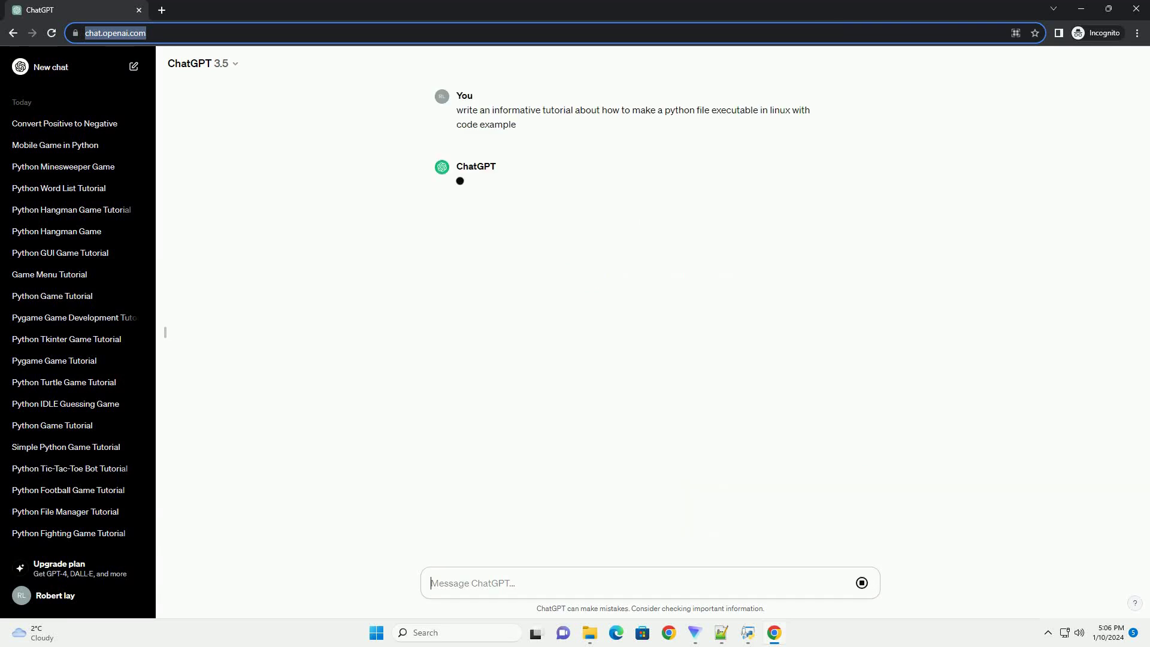